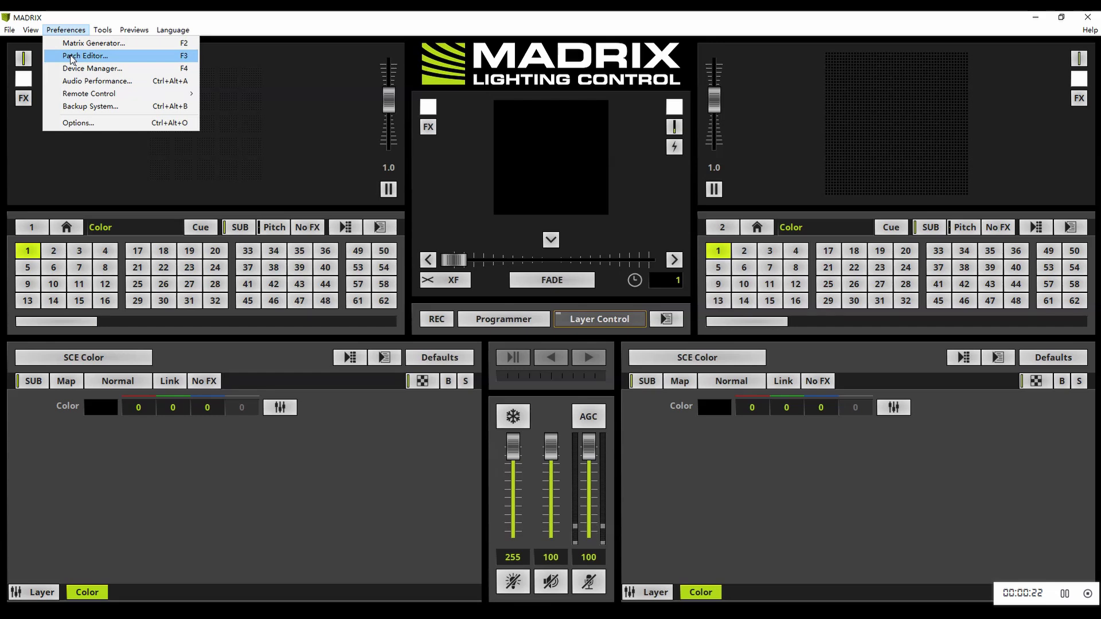
# - Open the Patch Editor and import the fixture list h2.csv from the desktop, accepting the preset CSV syntax settings
pyautogui.click(72, 57)
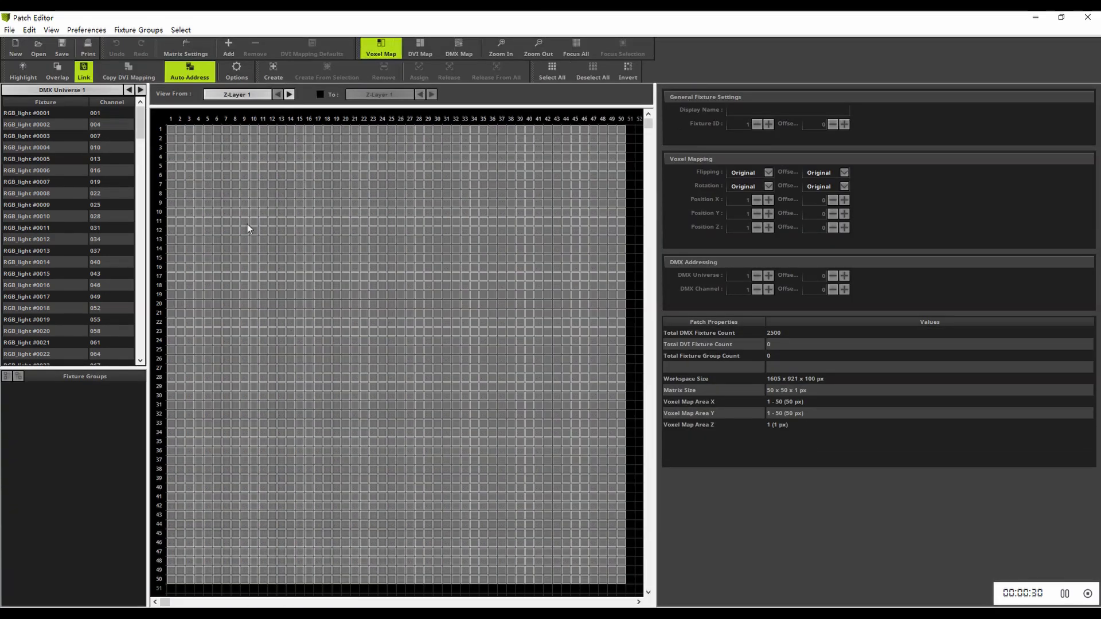
pyautogui.click(9, 29)
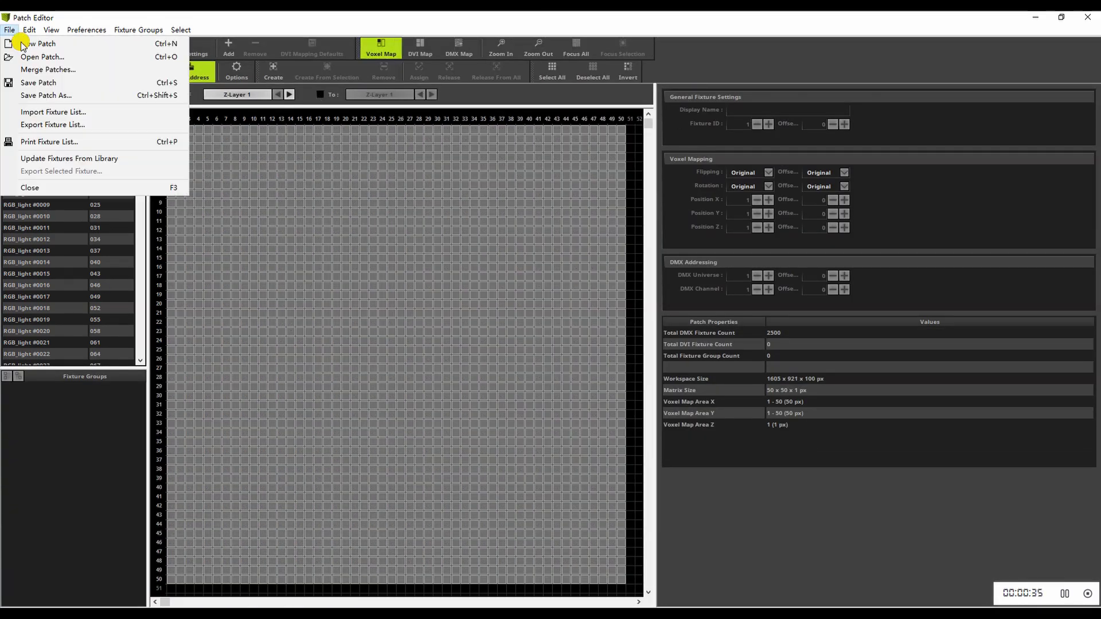
pyautogui.click(32, 116)
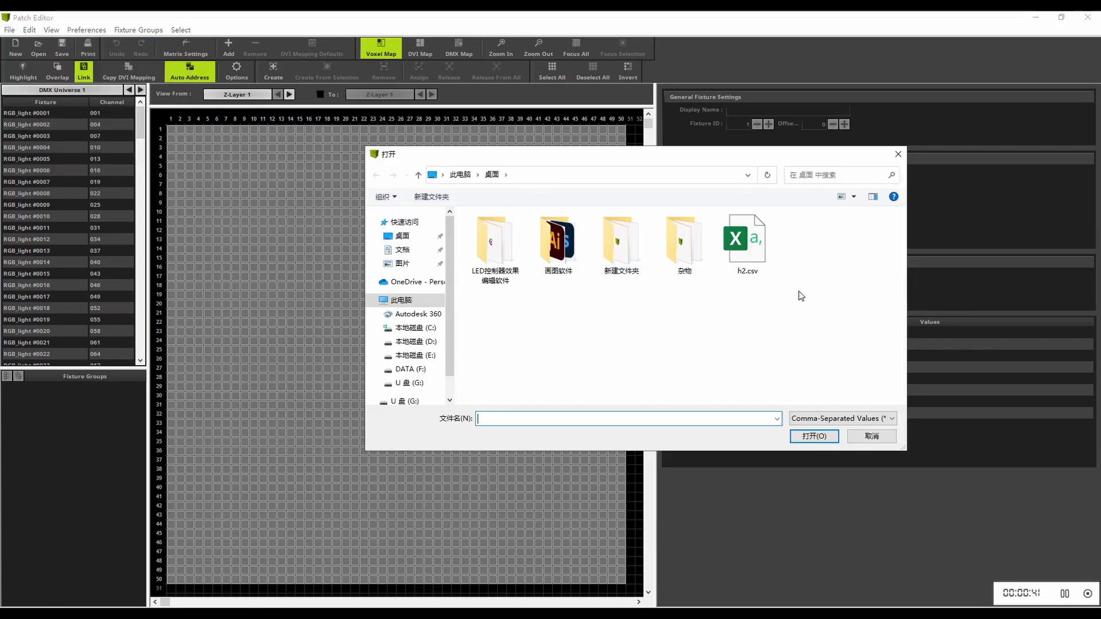
pyautogui.click(761, 243)
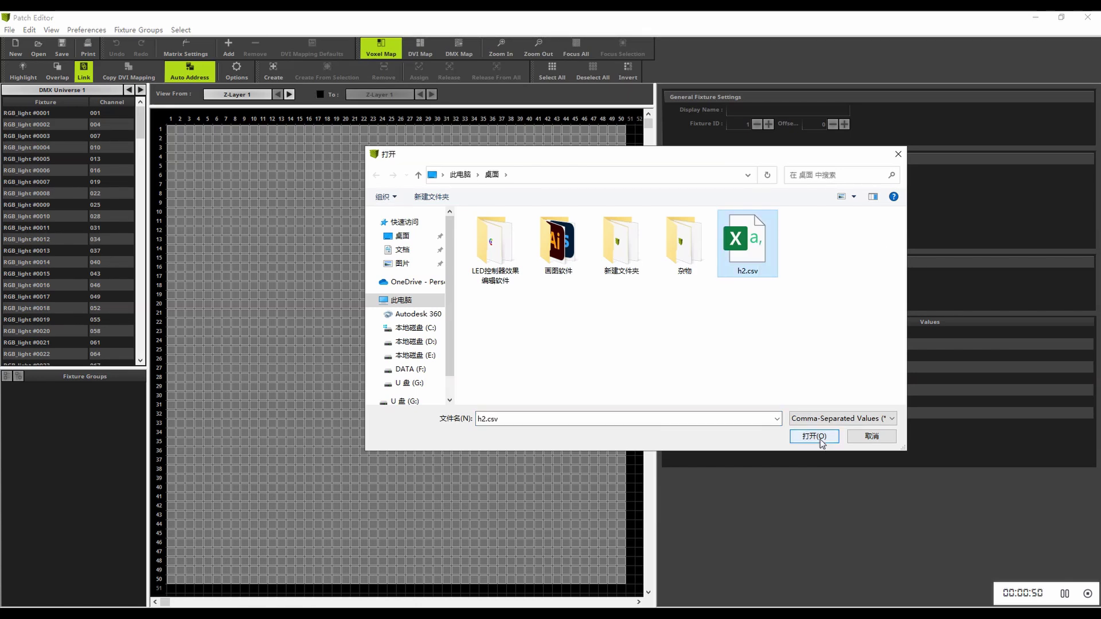
pyautogui.click(820, 440)
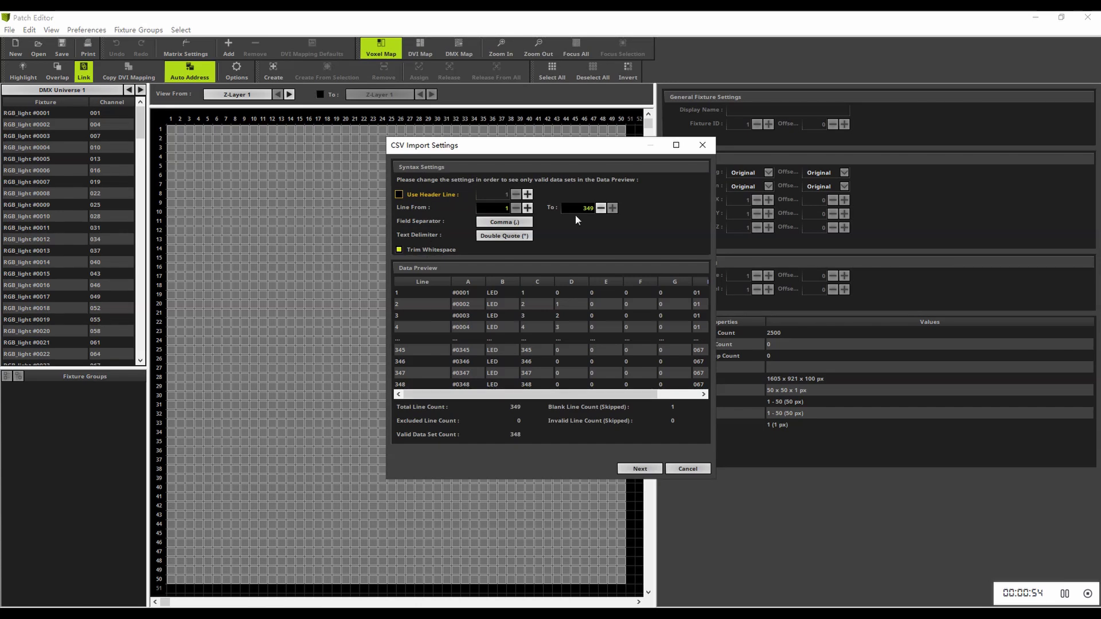
pyautogui.click(650, 472)
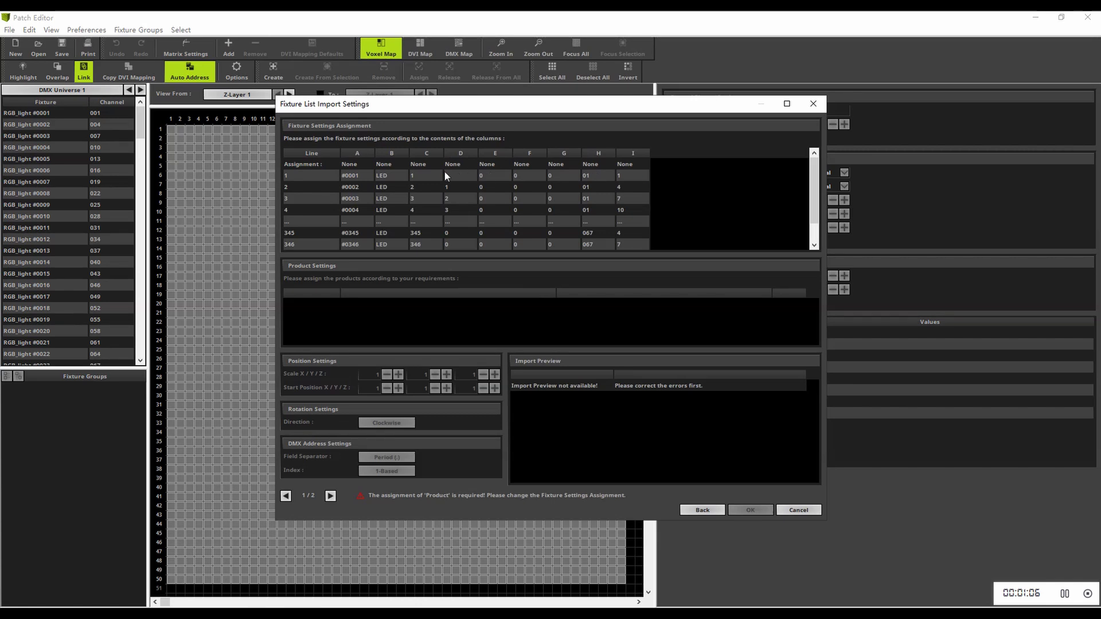
# - Assign column A of the fixture list to Display Name, column B to Product and column C to Fixture ID
pyautogui.click(360, 166)
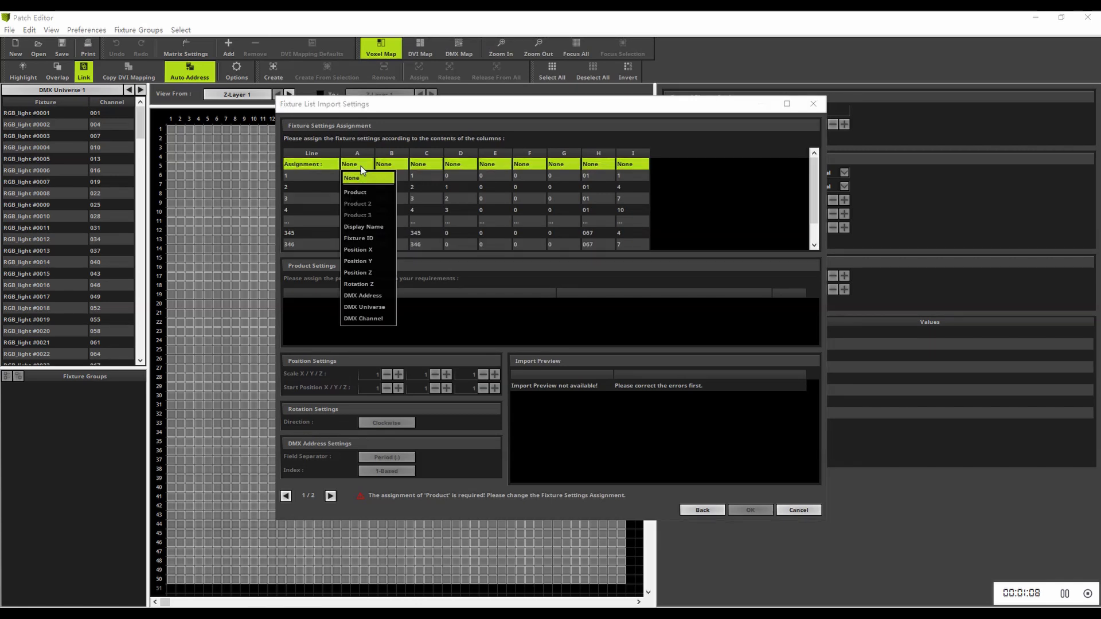
pyautogui.click(374, 227)
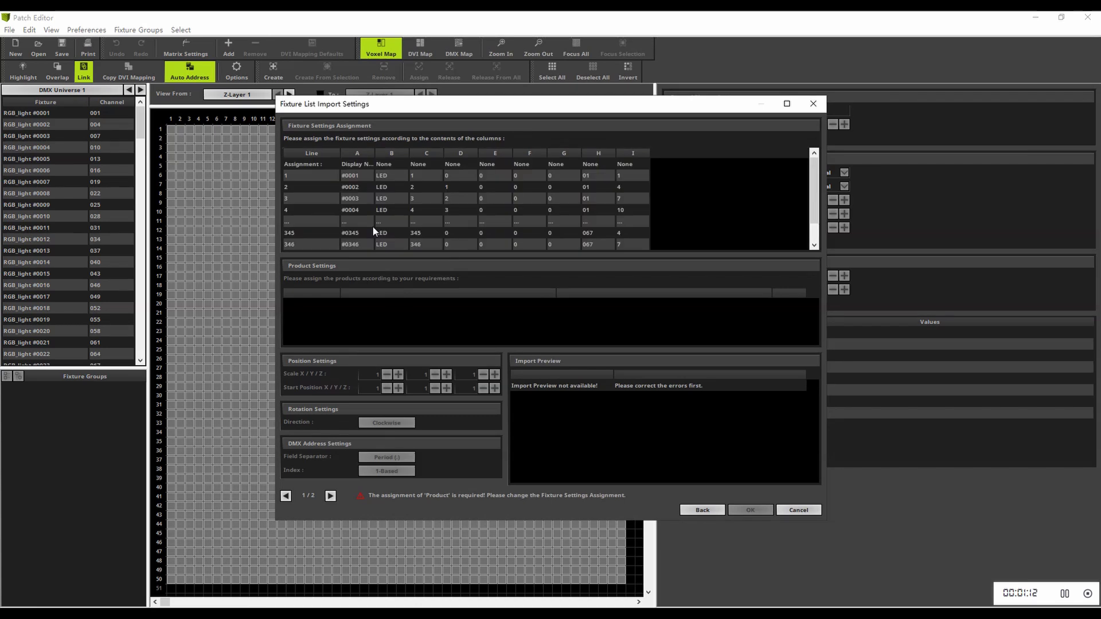
pyautogui.click(387, 165)
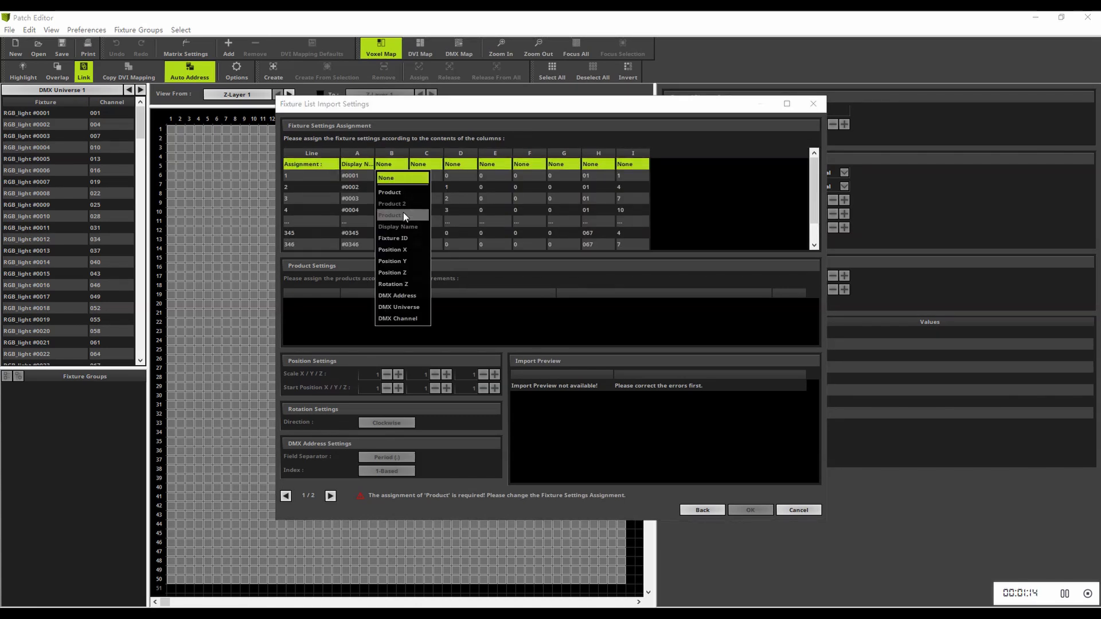
pyautogui.click(401, 194)
pyautogui.click(425, 164)
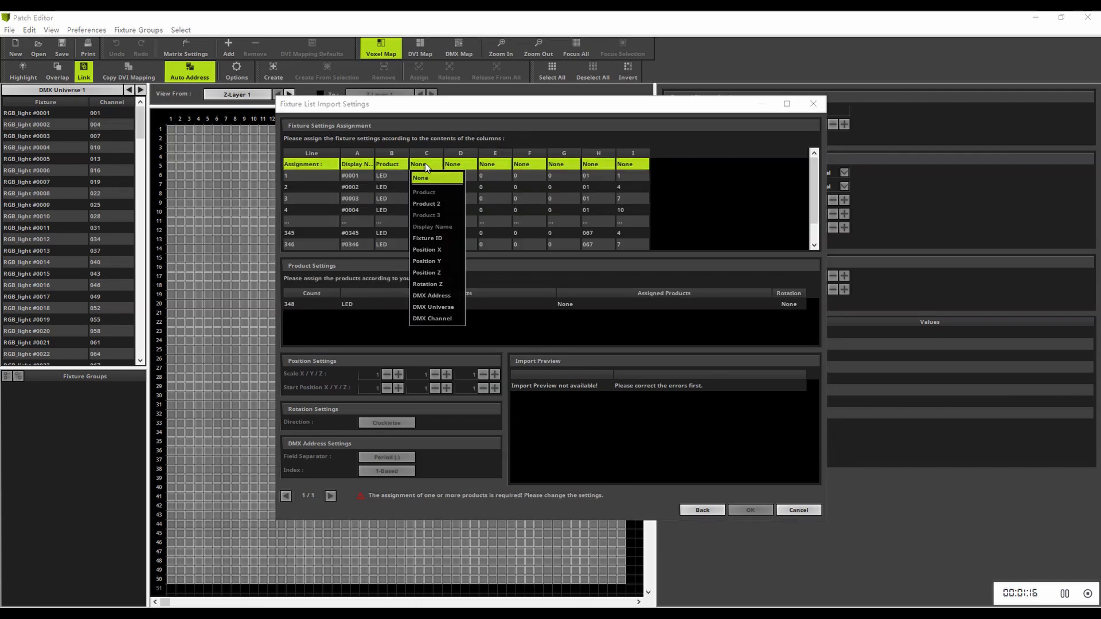
pyautogui.click(431, 238)
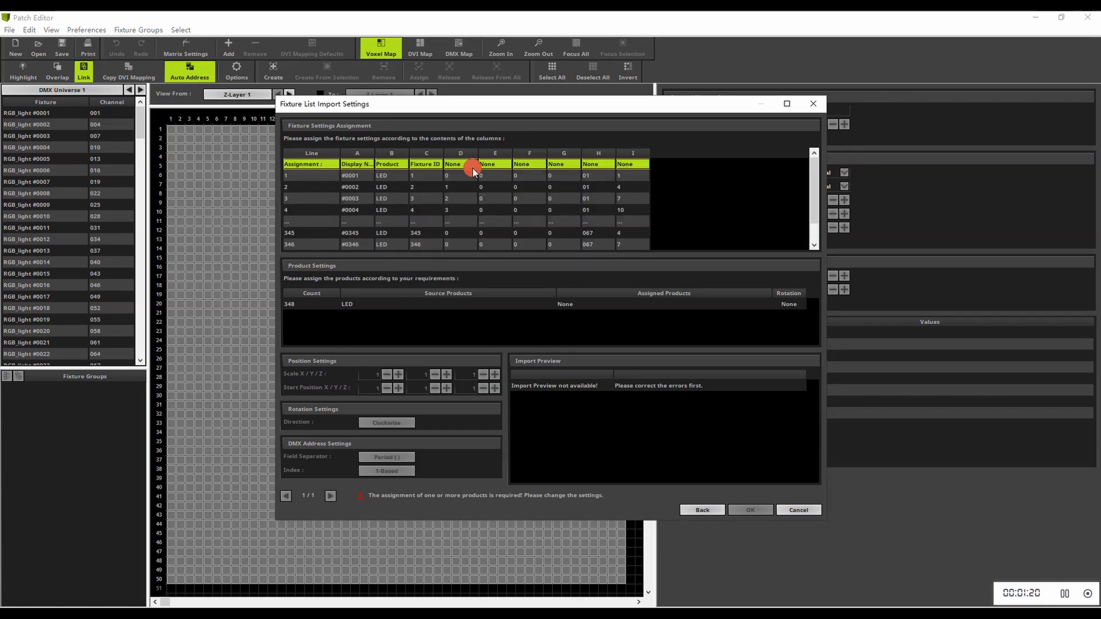
# - Assign columns D, E and F of the fixture list to Position X, Position Y and Position Z
pyautogui.click(468, 165)
pyautogui.click(463, 252)
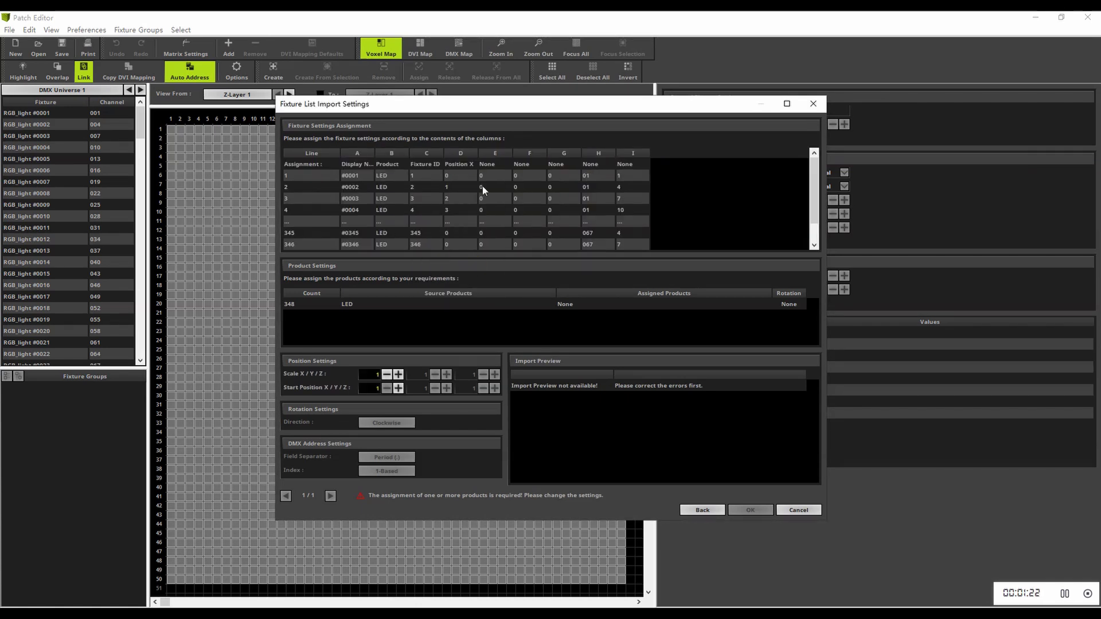
pyautogui.click(488, 165)
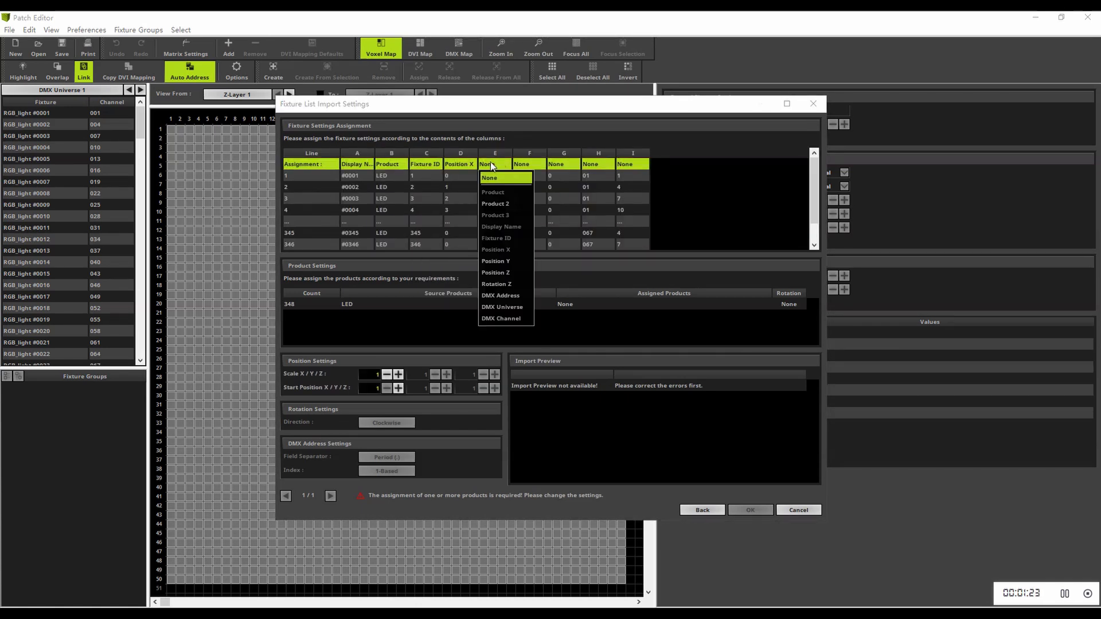
pyautogui.click(499, 261)
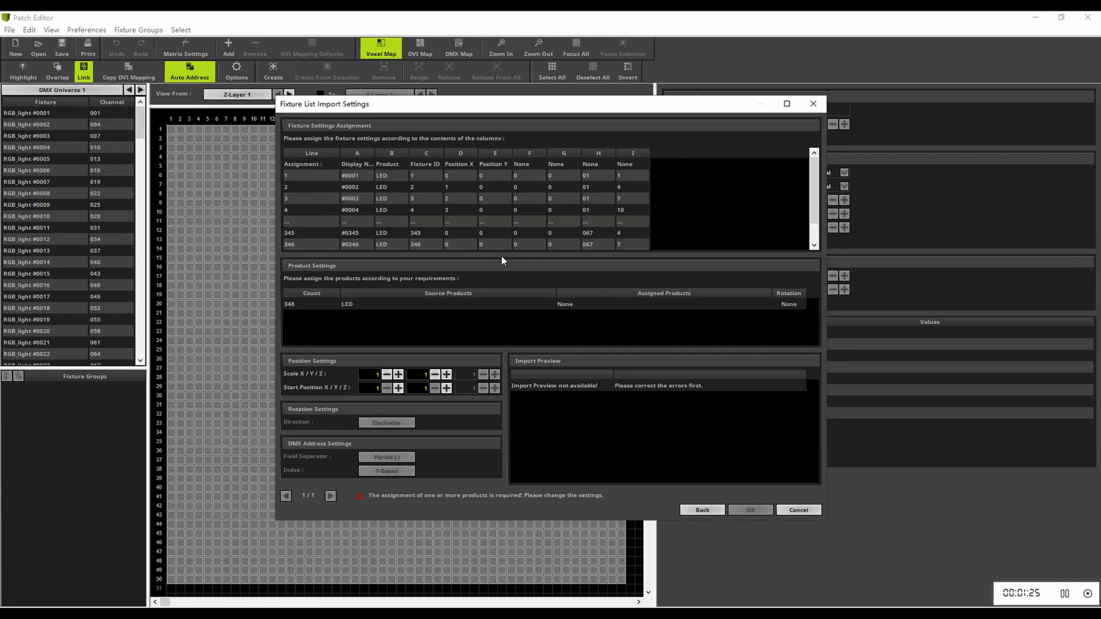
pyautogui.click(520, 167)
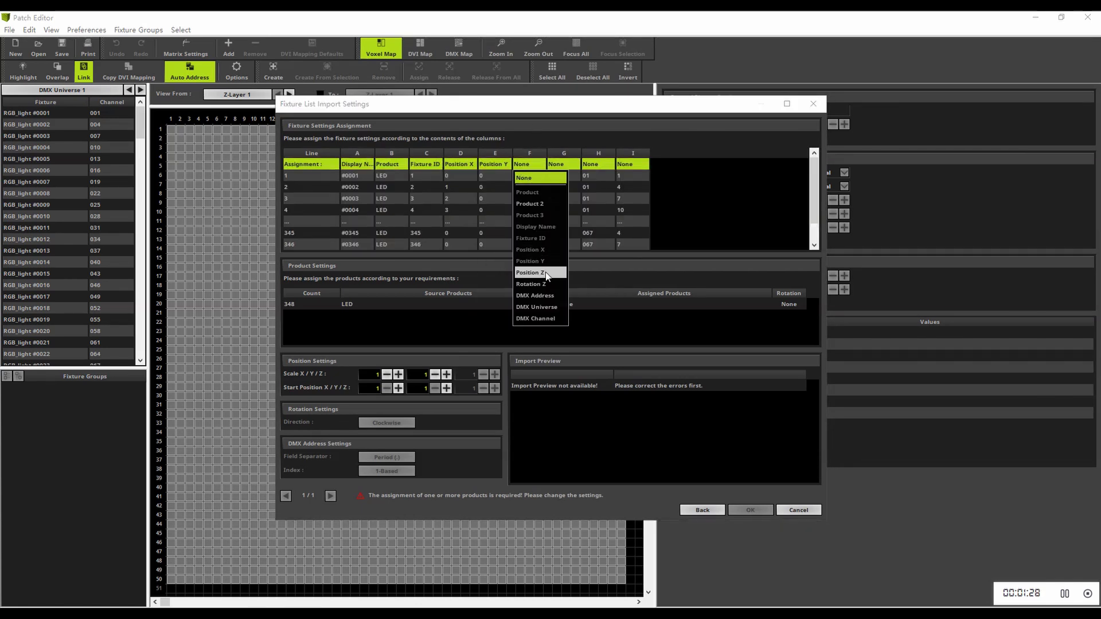
pyautogui.click(539, 273)
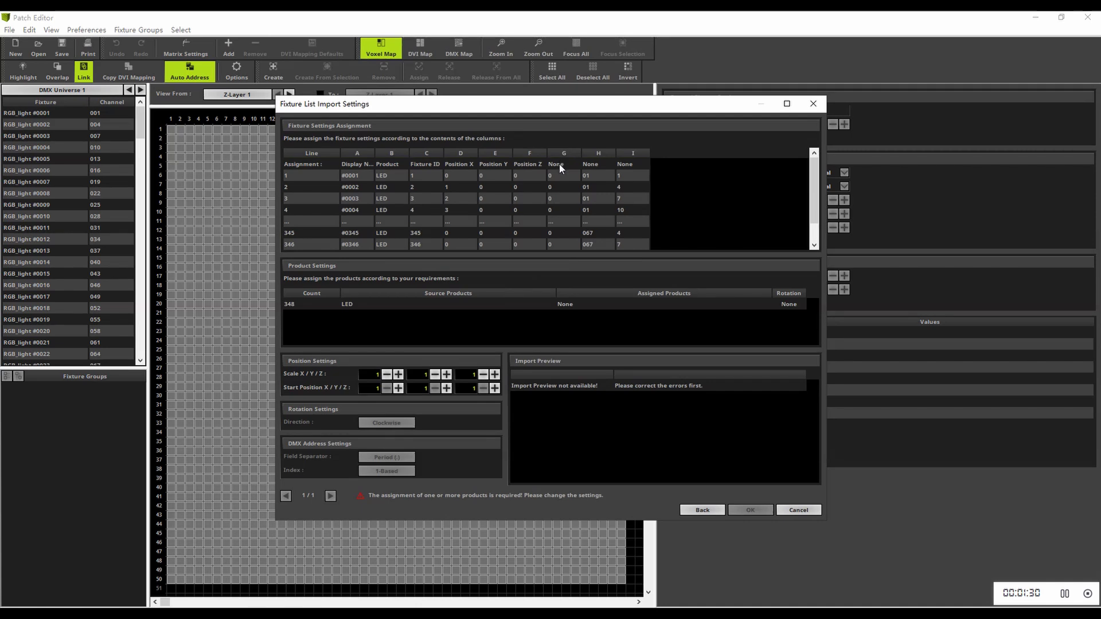
# - Assign column G of the fixture list to Rotation Z, column H to DMX Channel and column I to DMX Universe
pyautogui.click(559, 164)
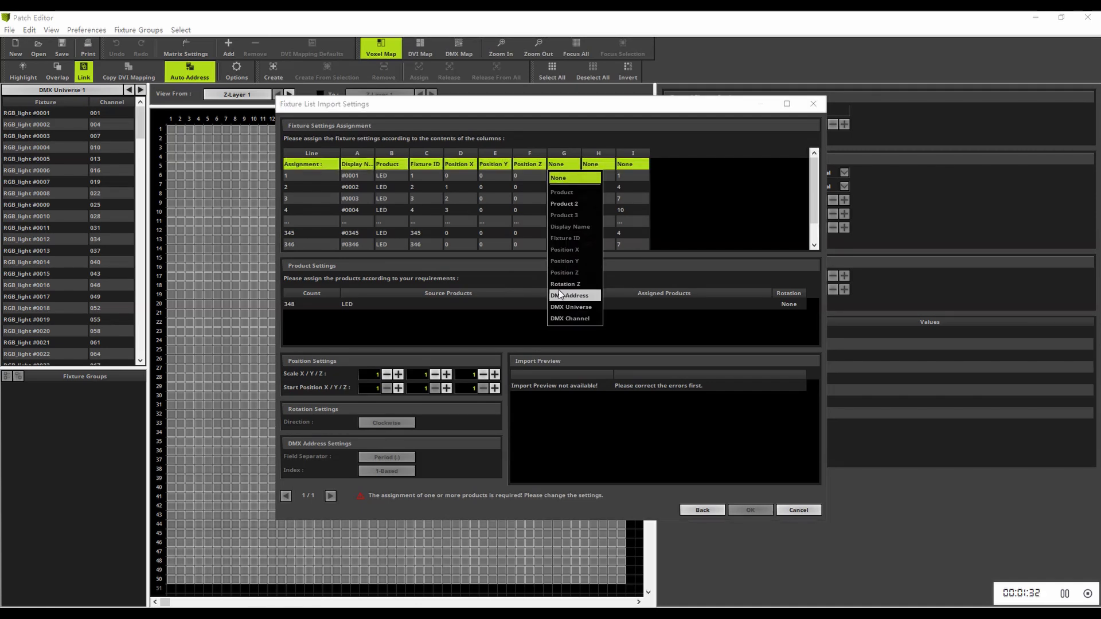
pyautogui.click(573, 284)
pyautogui.click(594, 165)
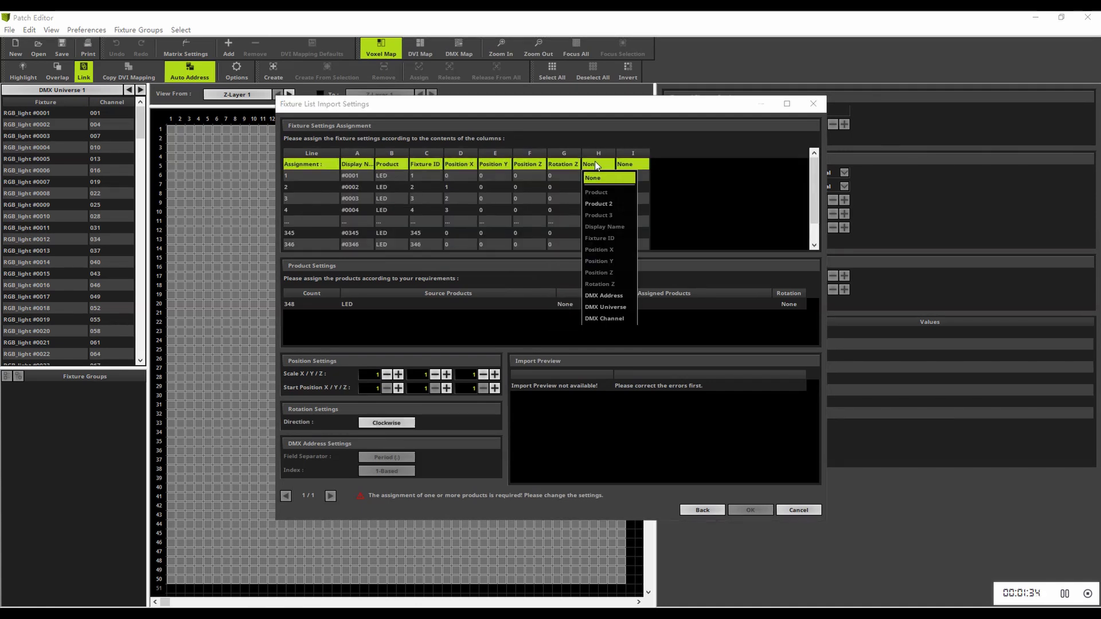
pyautogui.click(595, 319)
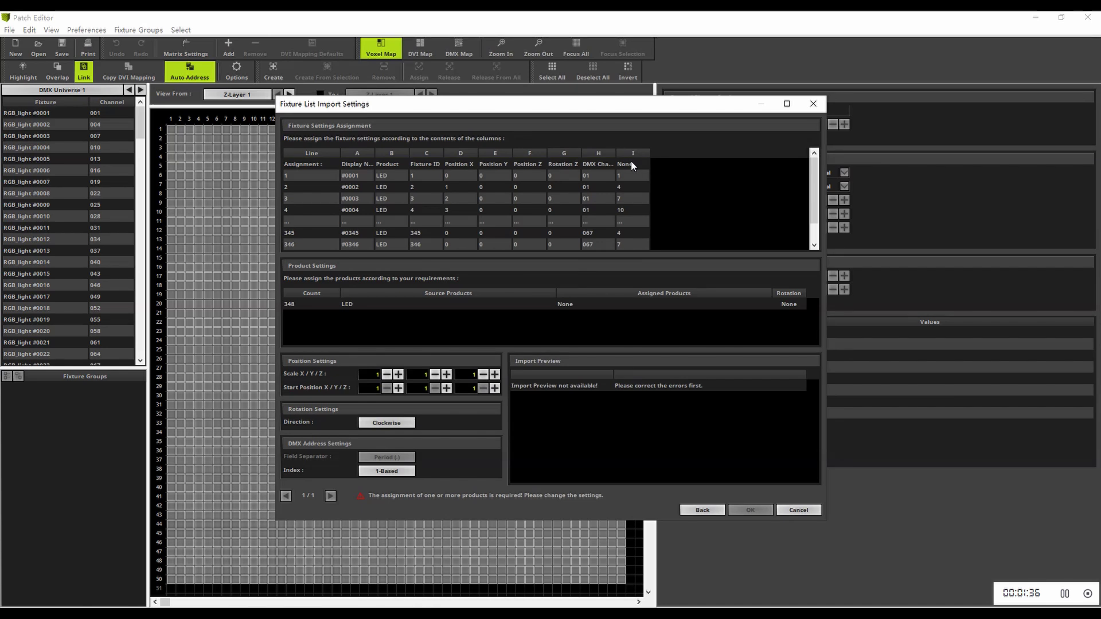
pyautogui.click(630, 164)
pyautogui.click(631, 305)
# - Assign the LED source product to the DMX product !generic RGB Light 1 pixel and complete the fixture list import
pyautogui.doubleClick(666, 301)
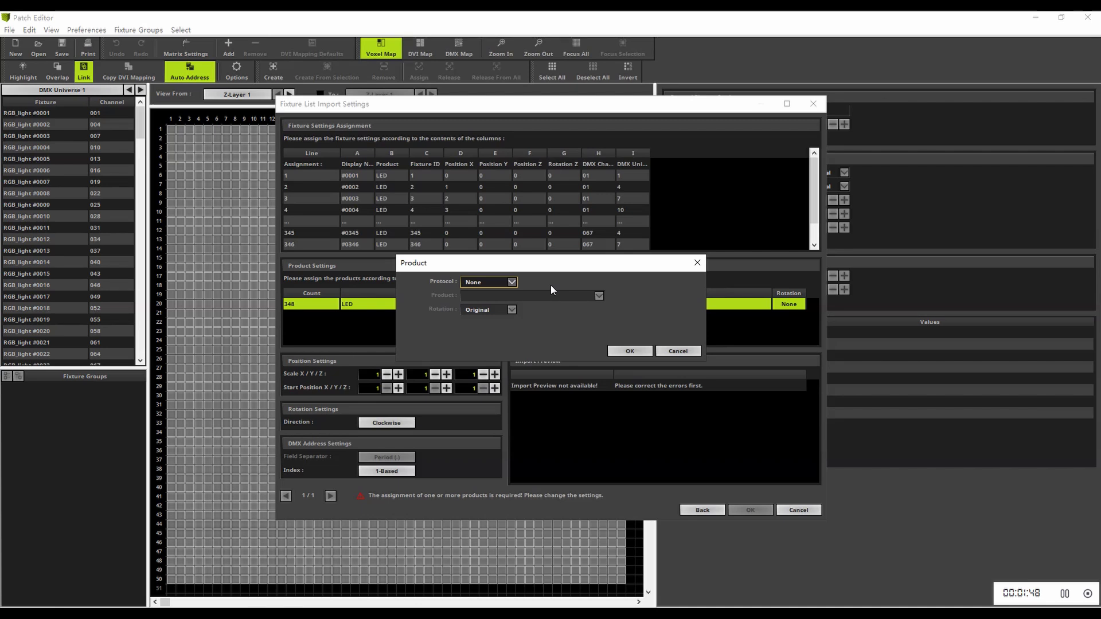
pyautogui.click(512, 283)
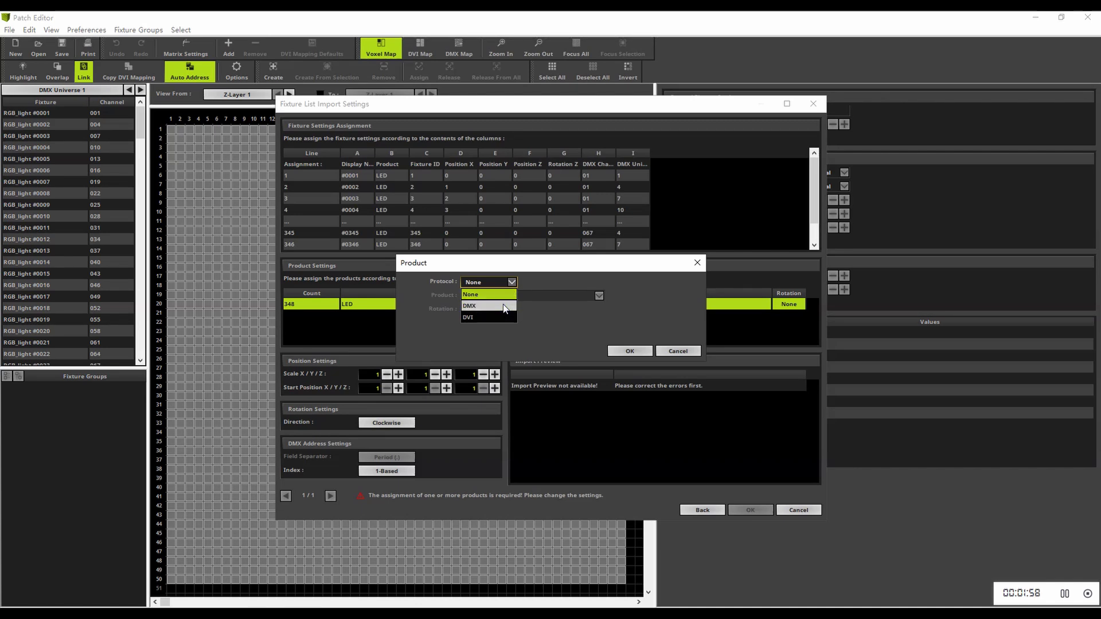
pyautogui.click(504, 307)
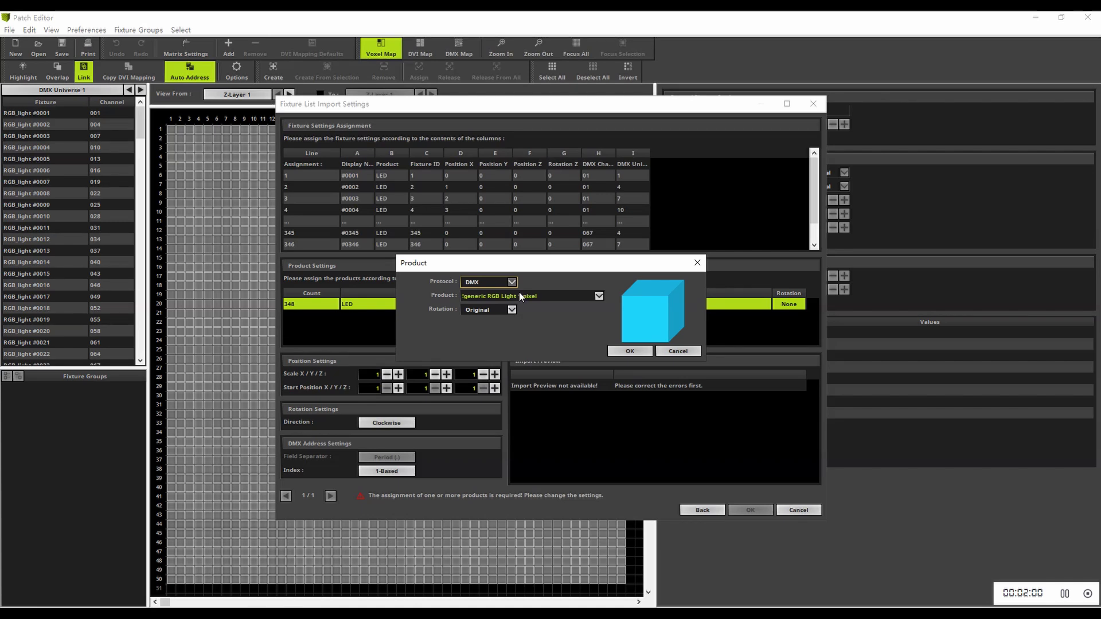
pyautogui.click(638, 351)
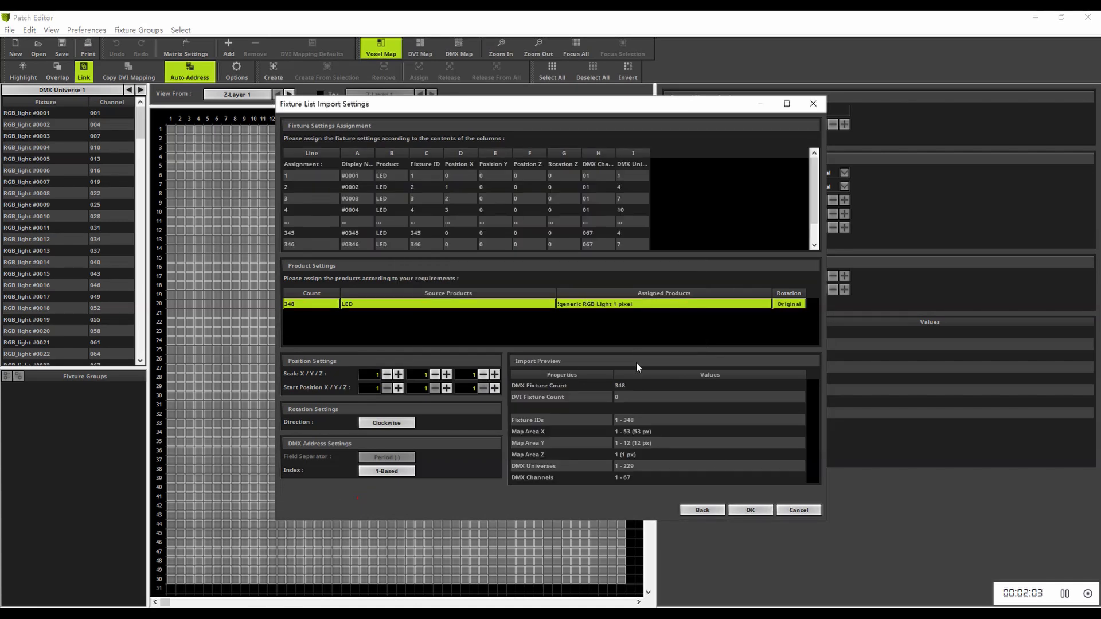
pyautogui.click(762, 514)
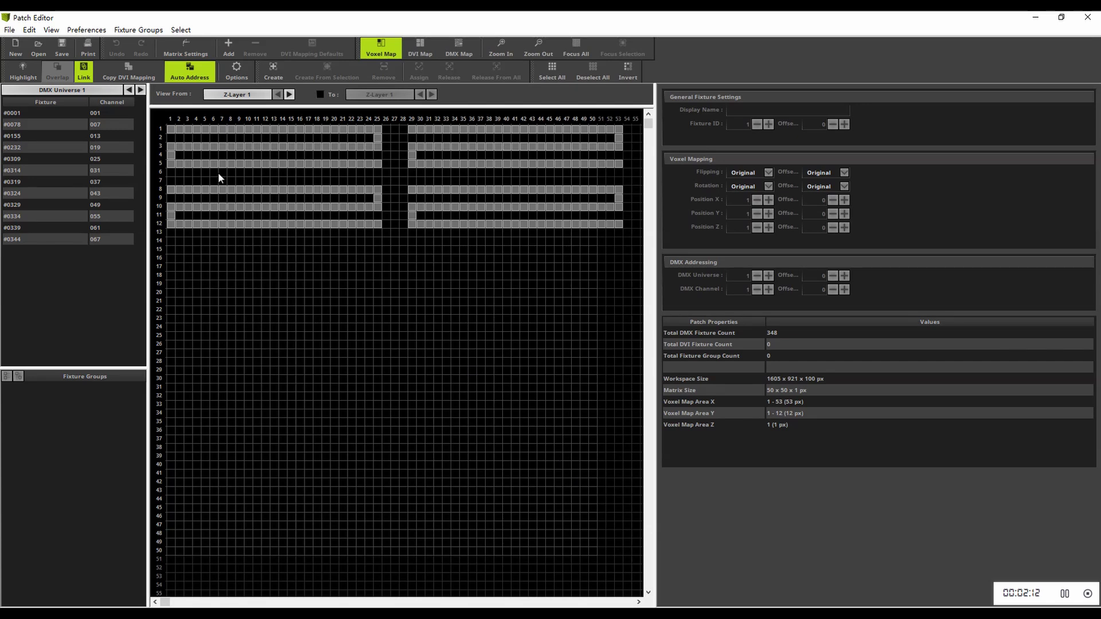
# - Match the patch's matrix size to the voxel map area, 53 x 12 x 1
pyautogui.click(195, 55)
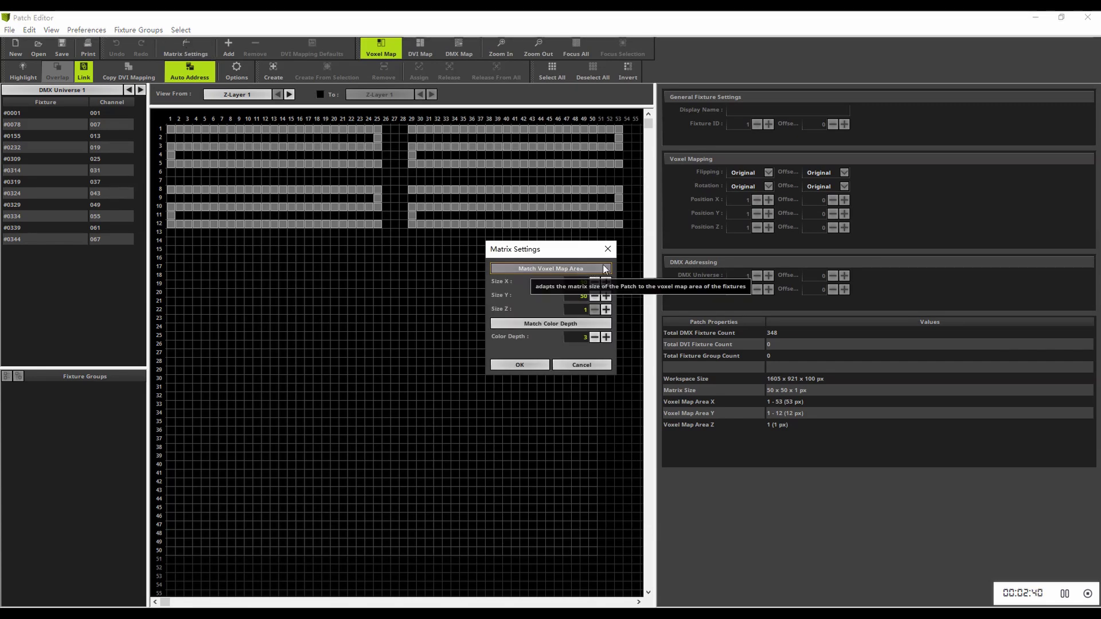
pyautogui.click(568, 270)
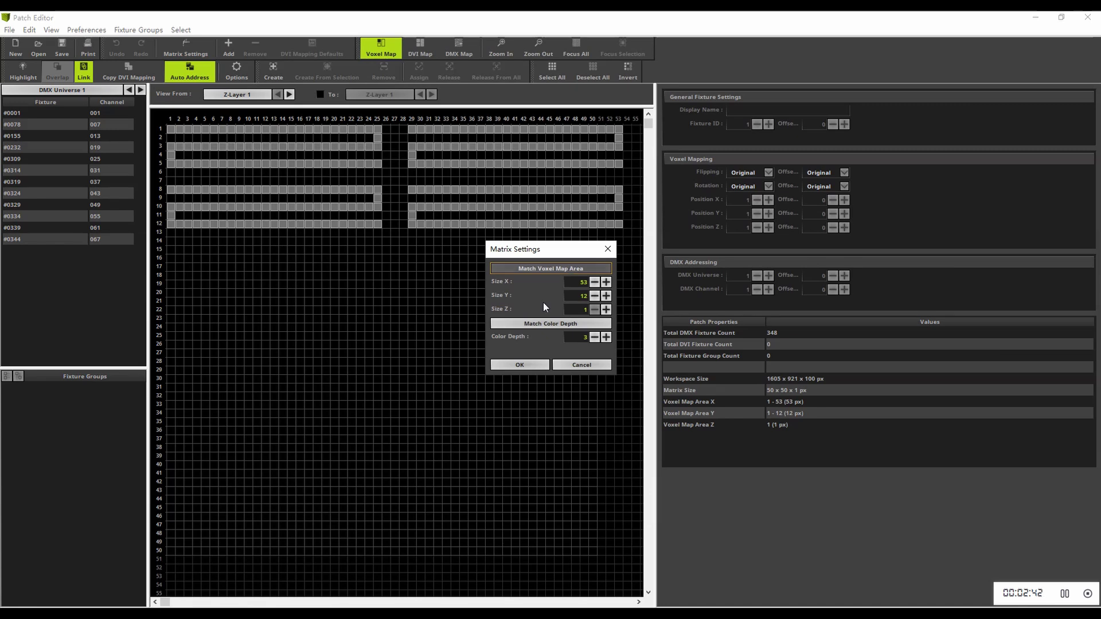
pyautogui.click(521, 365)
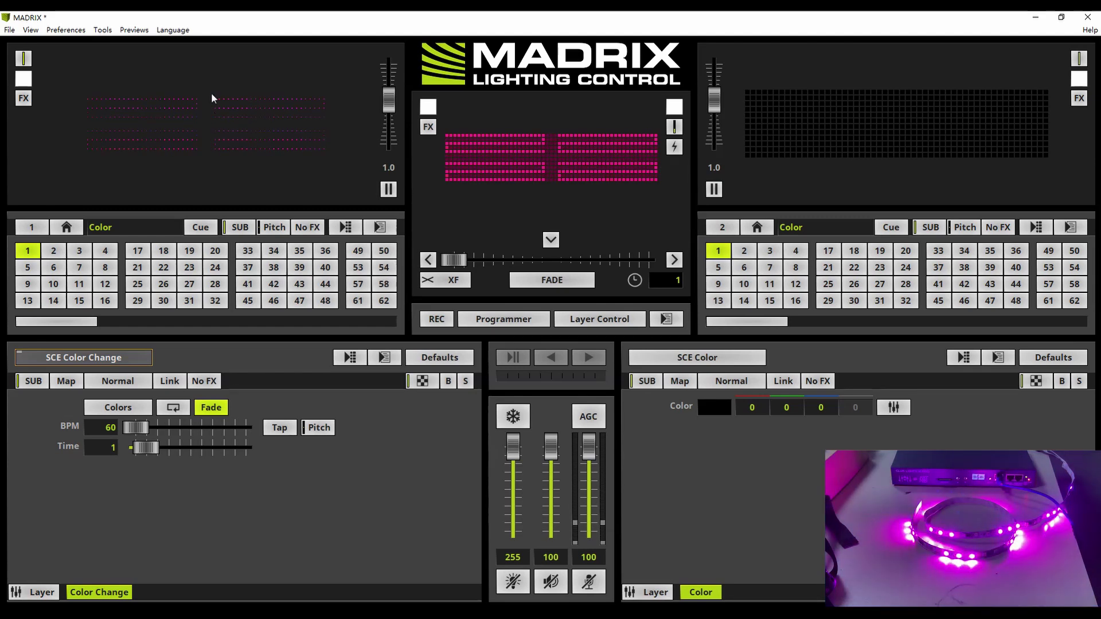
# - Change the effect of deck 1's layer from Color Change to SCE Wave / Radial
pyautogui.click(139, 357)
pyautogui.moveTo(137, 377)
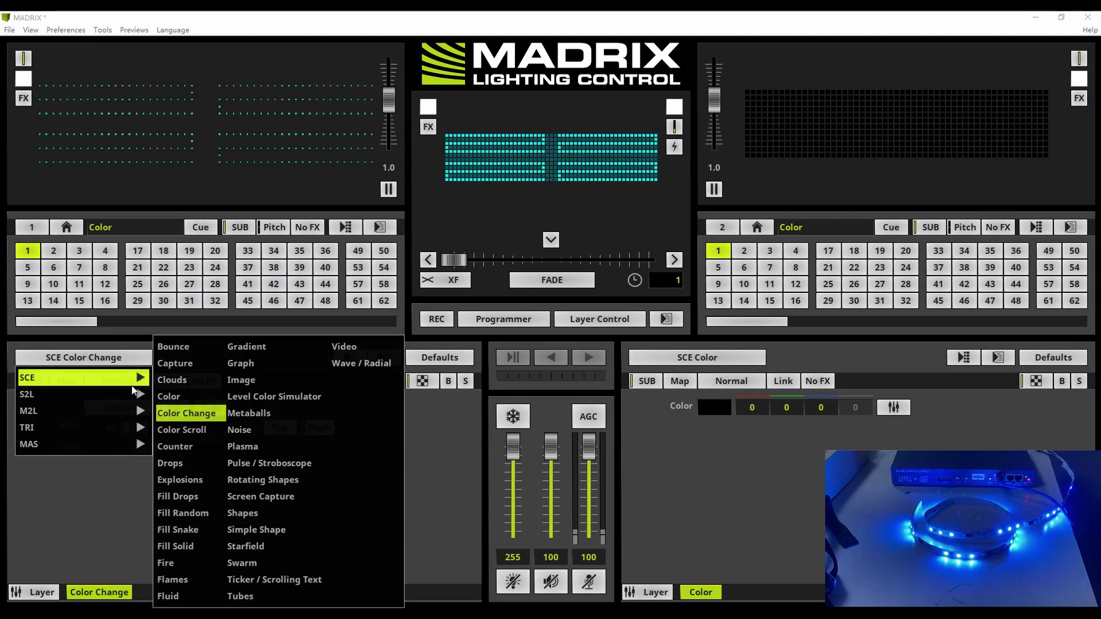
pyautogui.click(348, 365)
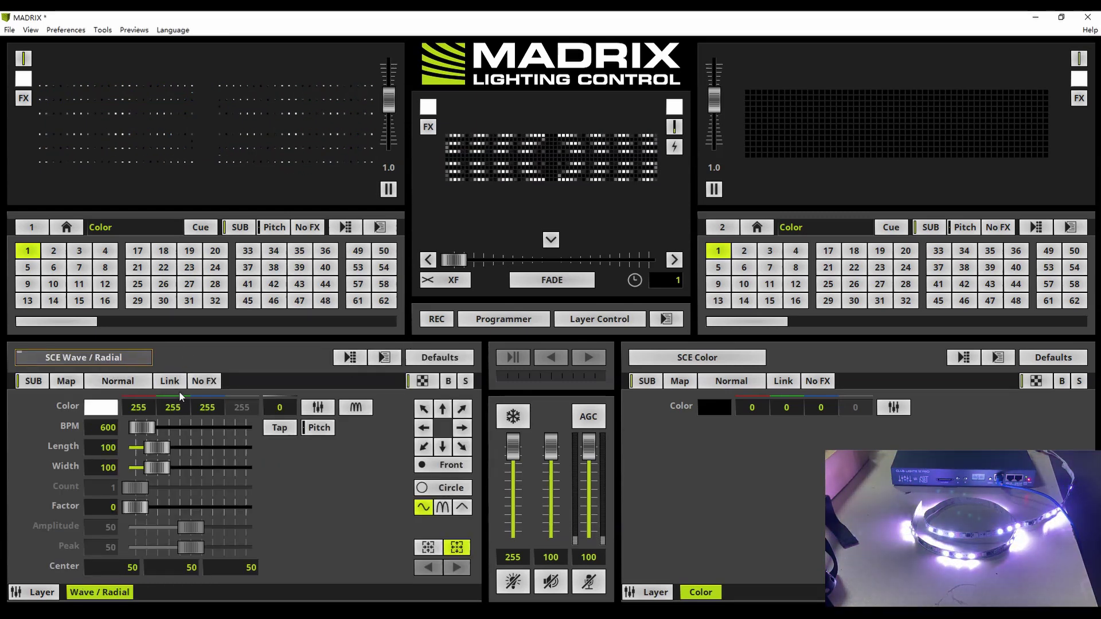
# - Change the effect of deck 1's layer to SCE Fill Drops
pyautogui.click(84, 357)
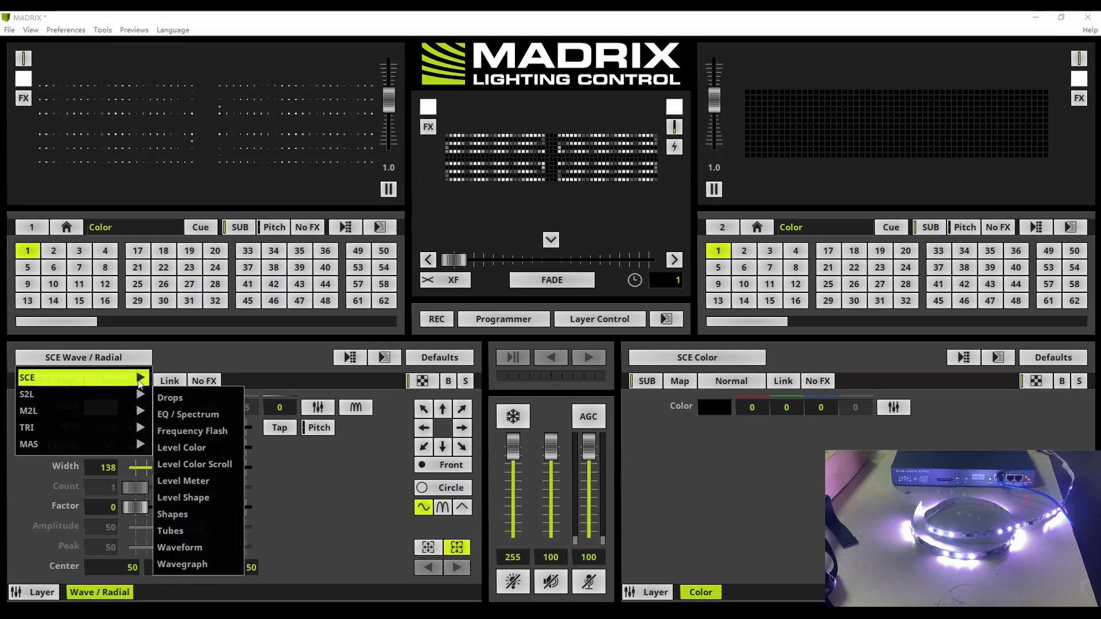
pyautogui.moveTo(83, 378)
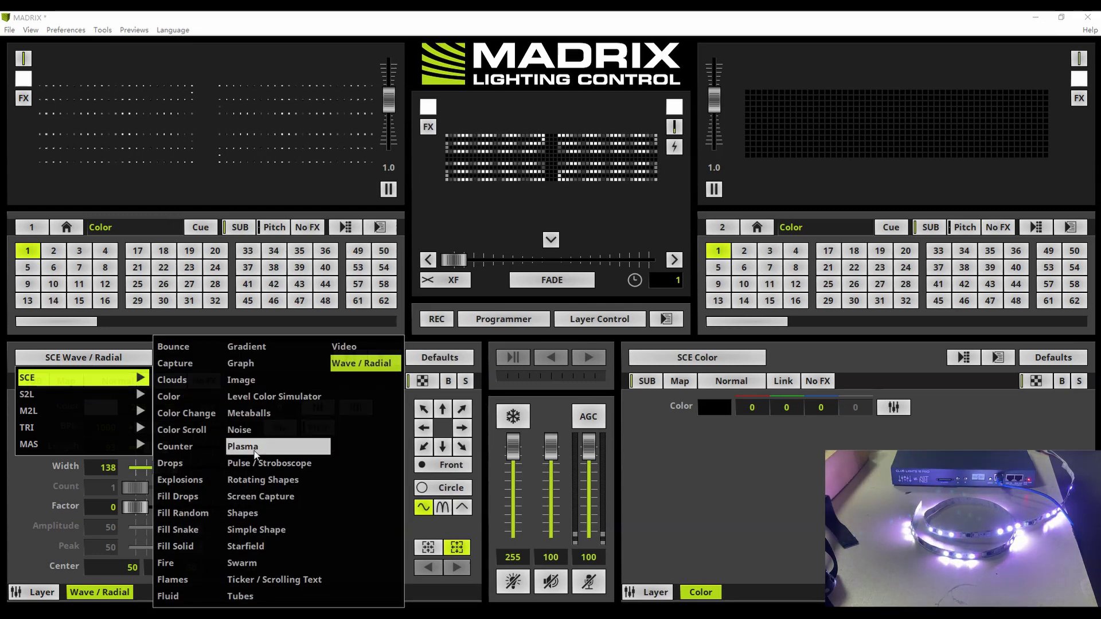
pyautogui.click(177, 498)
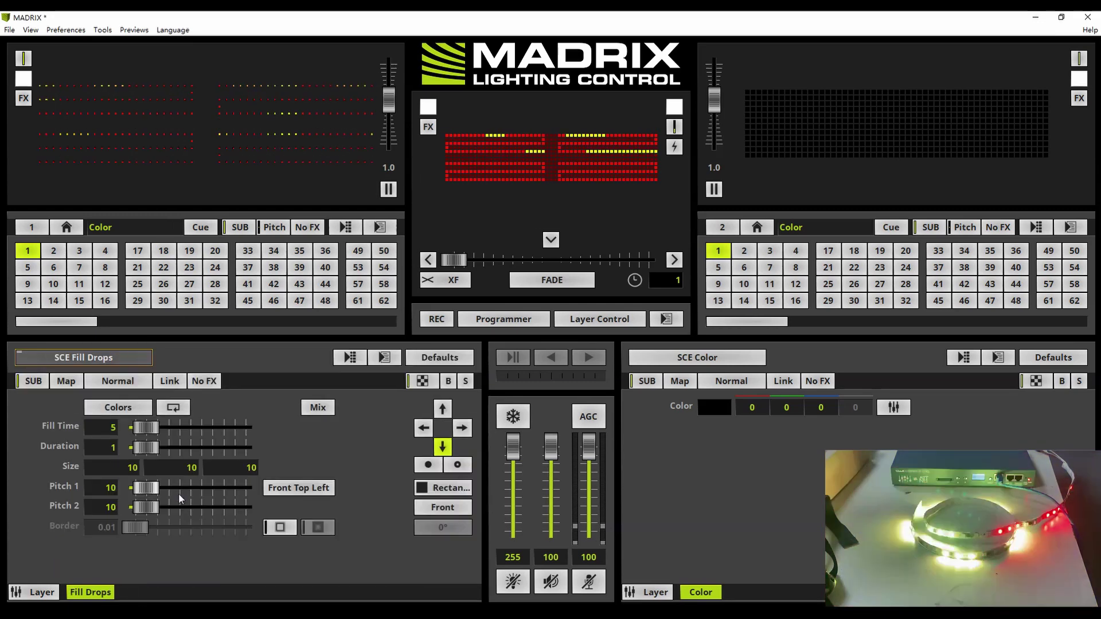